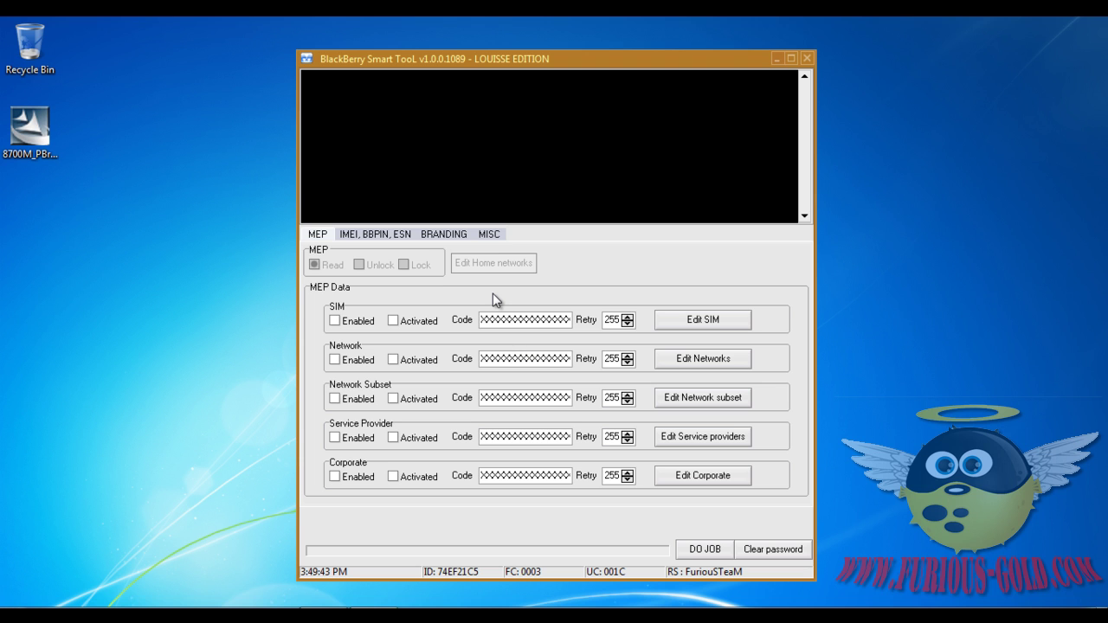
- Set Fast Code Read to Disable on the MISC tab, then return to the MEP options
left_click(495, 235)
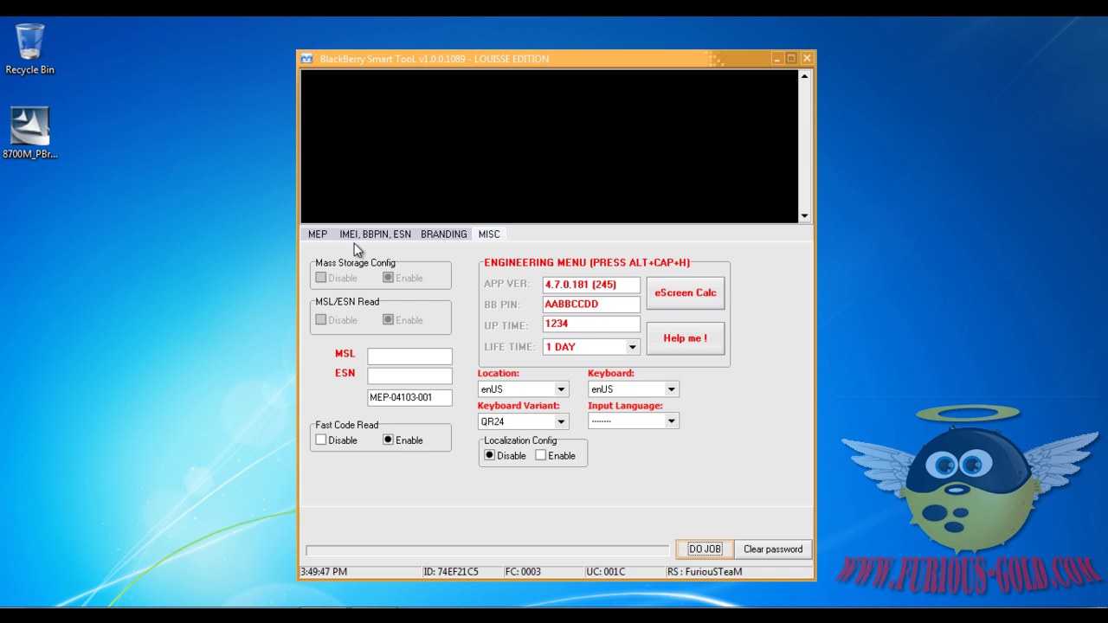
left_click(324, 239)
left_click(485, 235)
left_click(330, 235)
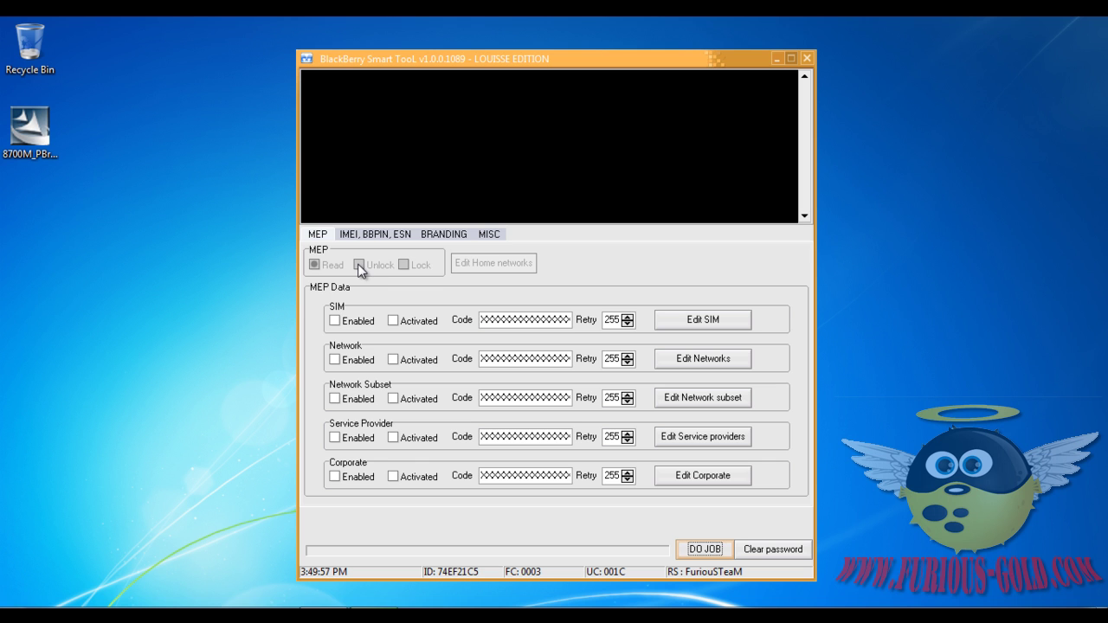
left_click(490, 234)
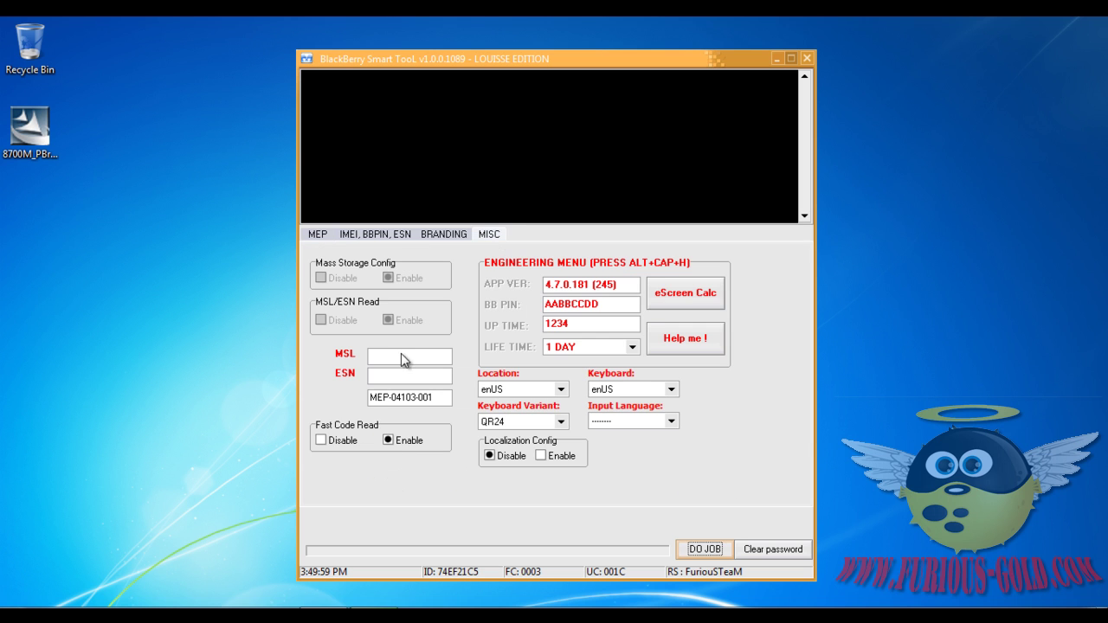
left_click(316, 234)
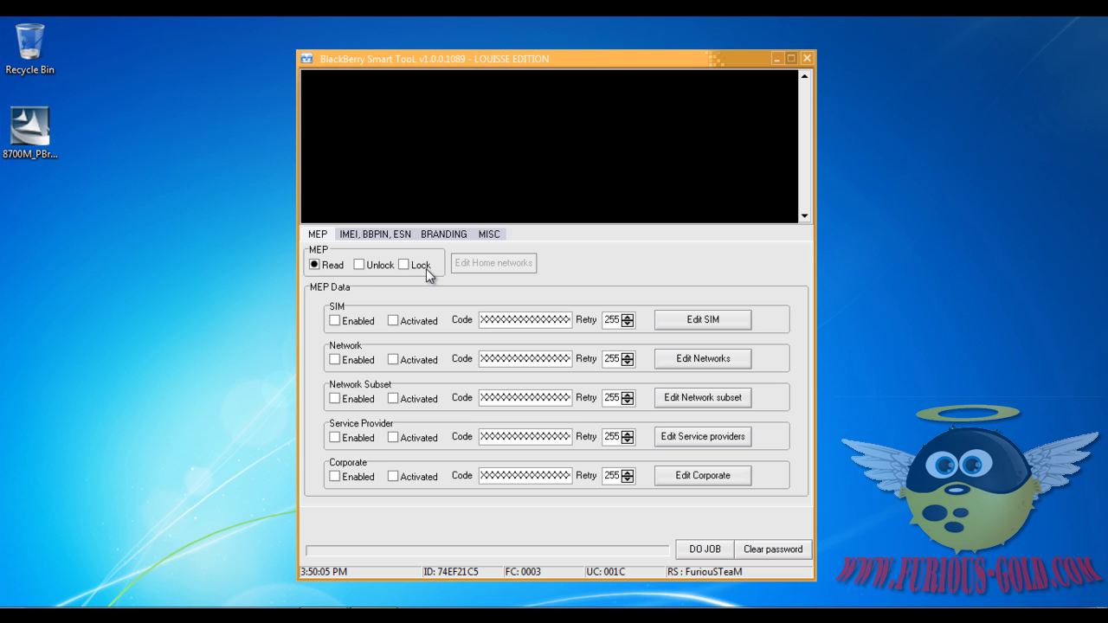
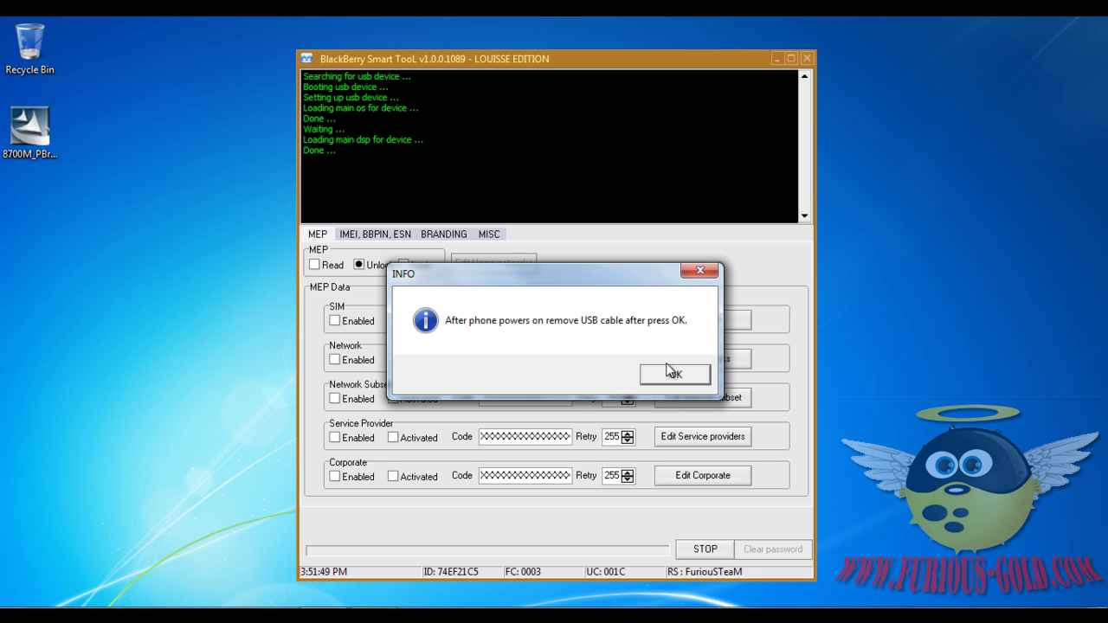
- Confirm the INFO notice so the MEP unlock proceeds to the reattach-USB-cable prompt
left_click(660, 373)
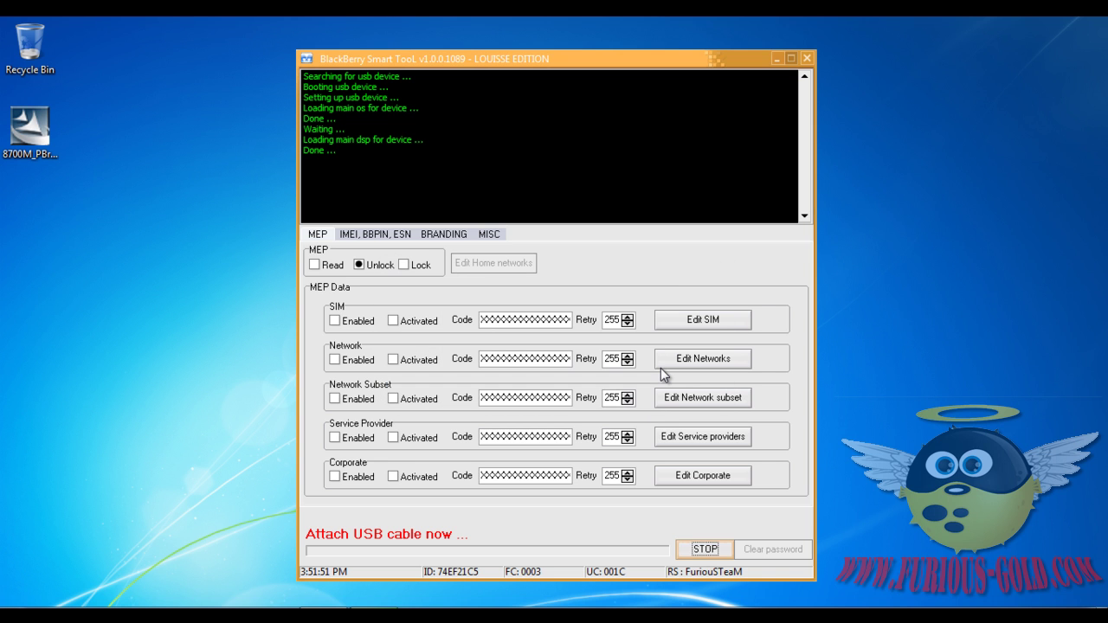
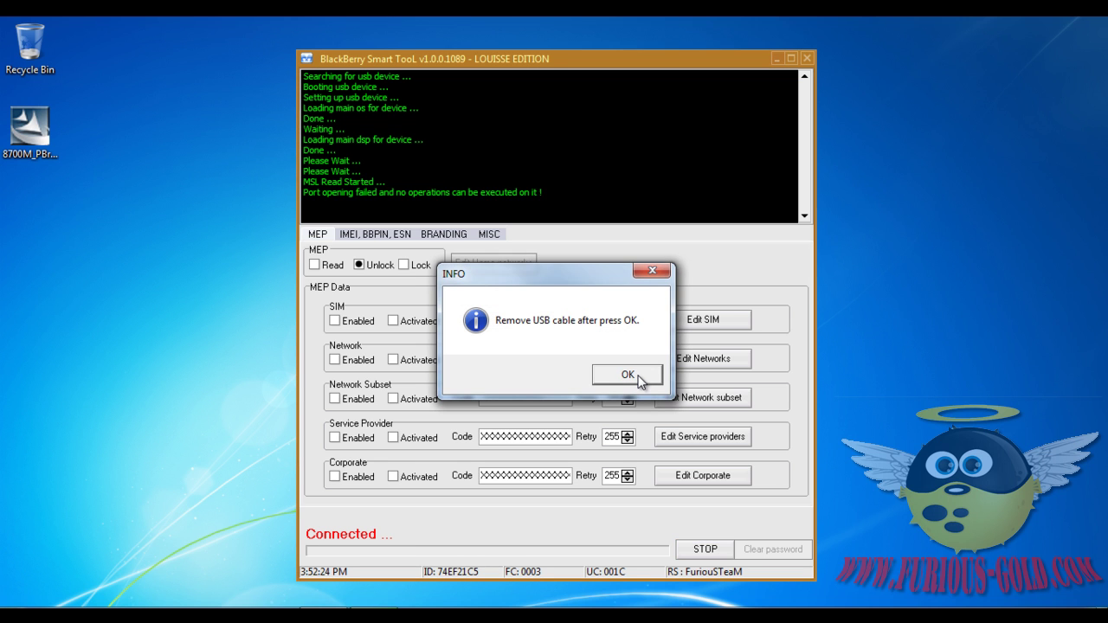
- Acknowledge the INFO notice to remove the USB cable so the MEP unlock continues
left_click(640, 382)
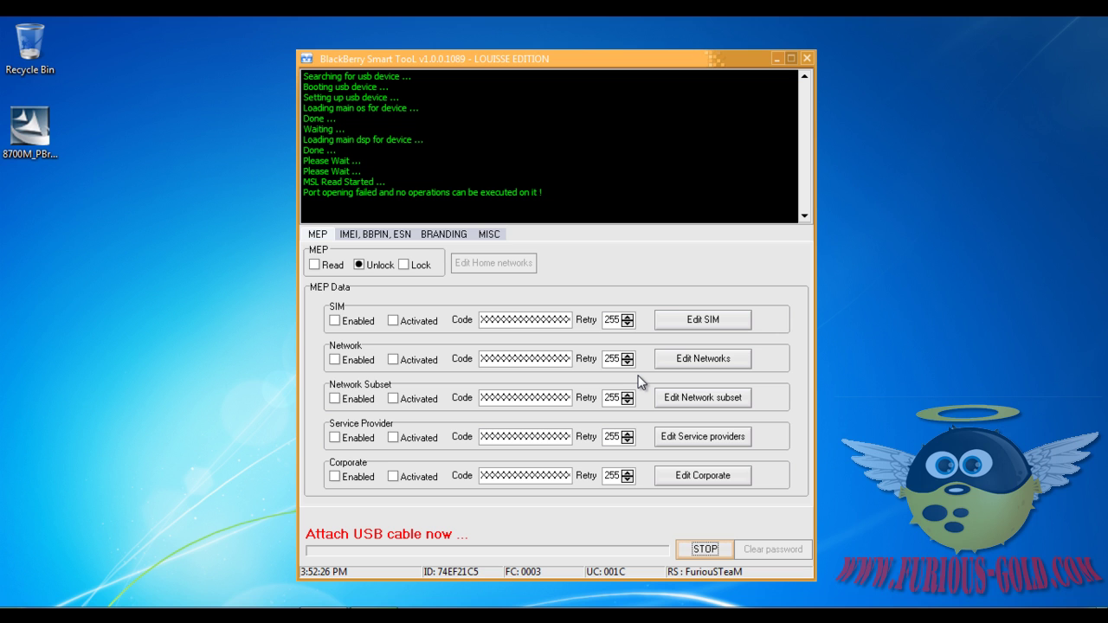
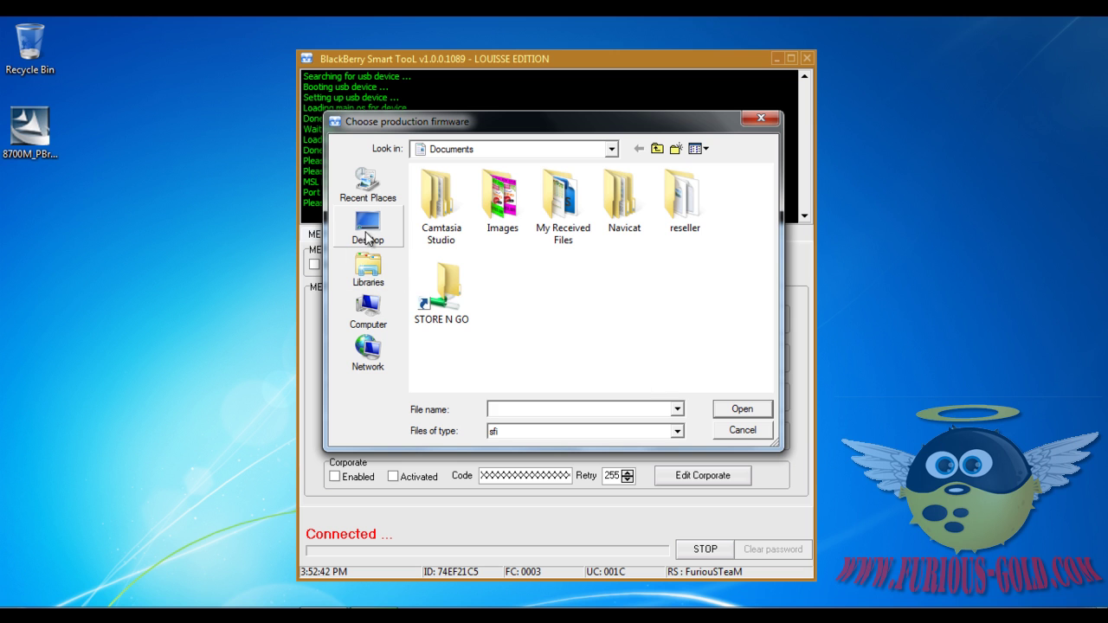
- Look through Desktop, Libraries and Recent Places for production firmware, then cancel the chooser without picking a file
left_click(369, 230)
left_click(368, 271)
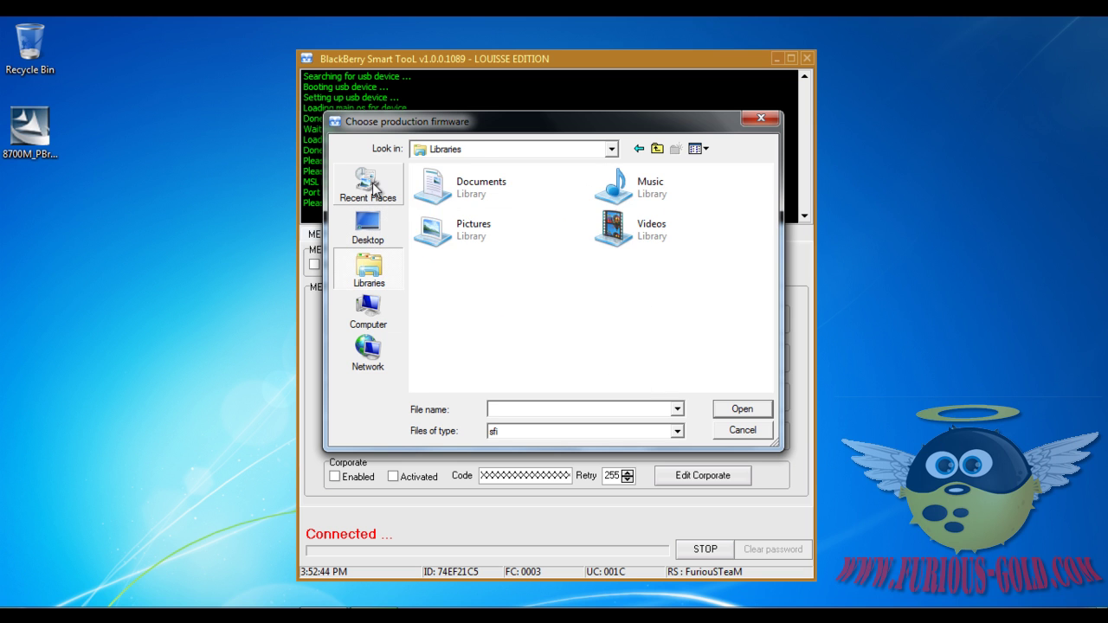
left_click(367, 186)
left_click(363, 229)
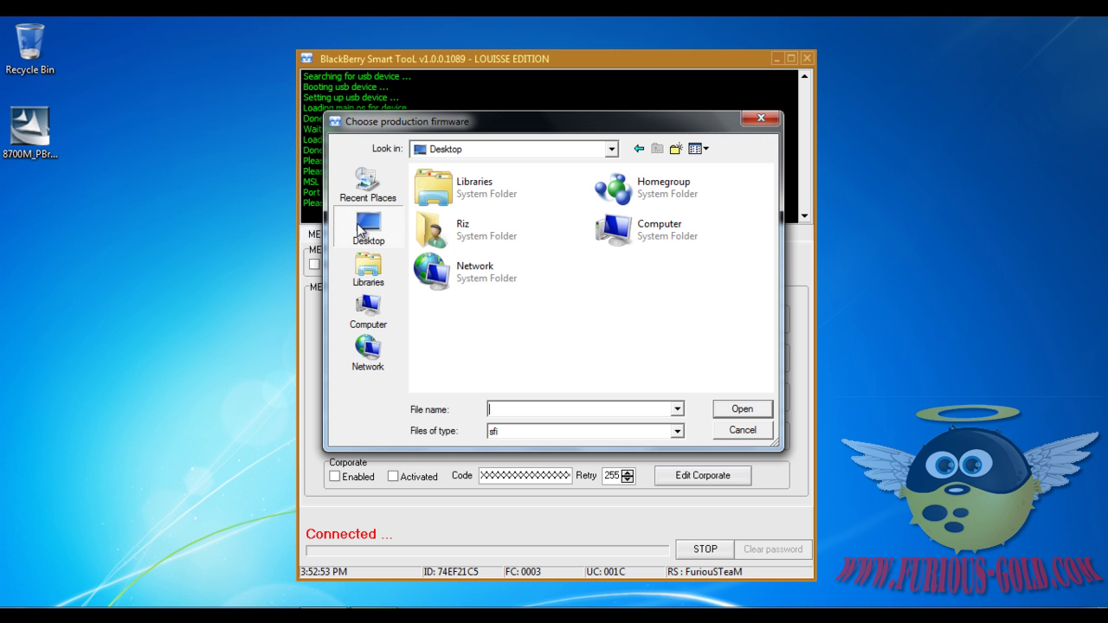
left_click(742, 430)
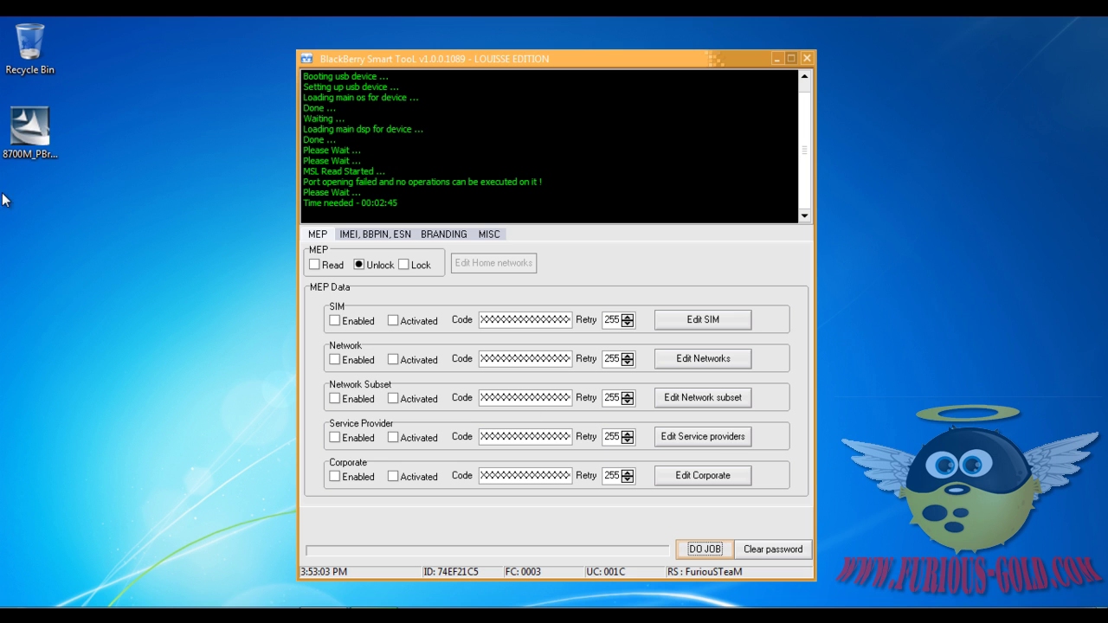
- Search for 'blackberry 8700r rogers firmware' to reach the Rogers v4.2.1.163 download page
left_click(19, 136)
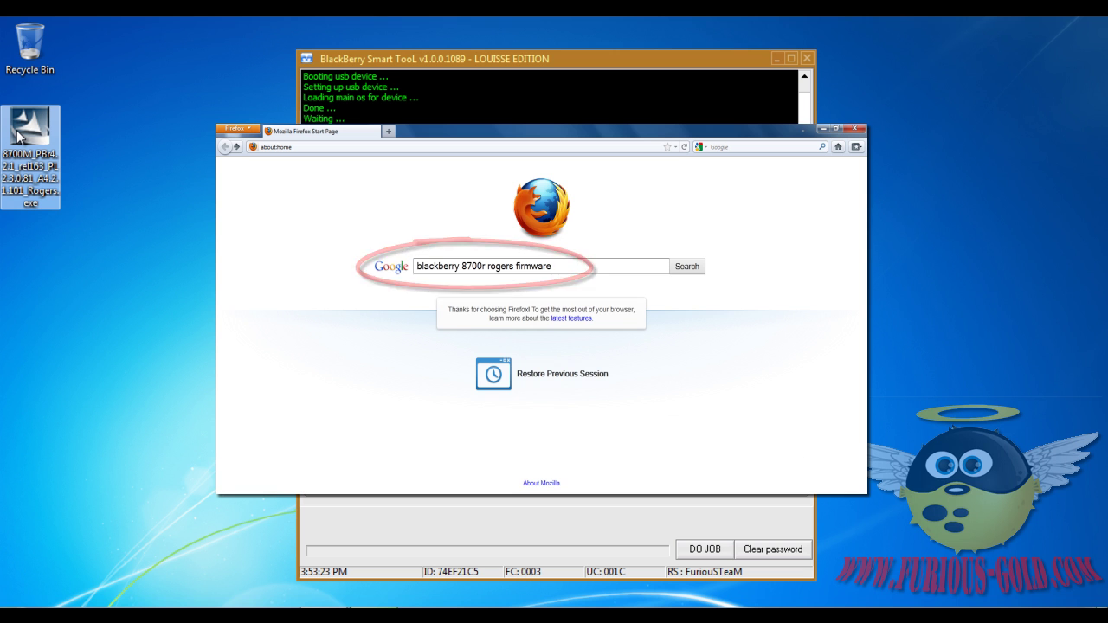
key("Return")
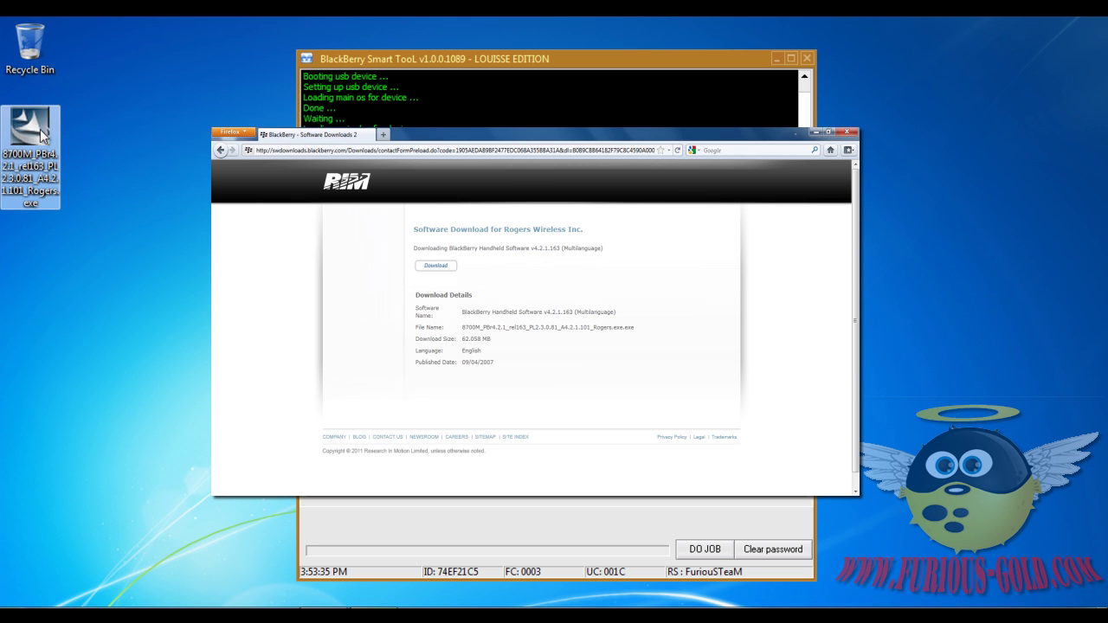
- Launch the 8700M Rogers installer, allow the unverified file to run, and choose English
double_click(33, 128)
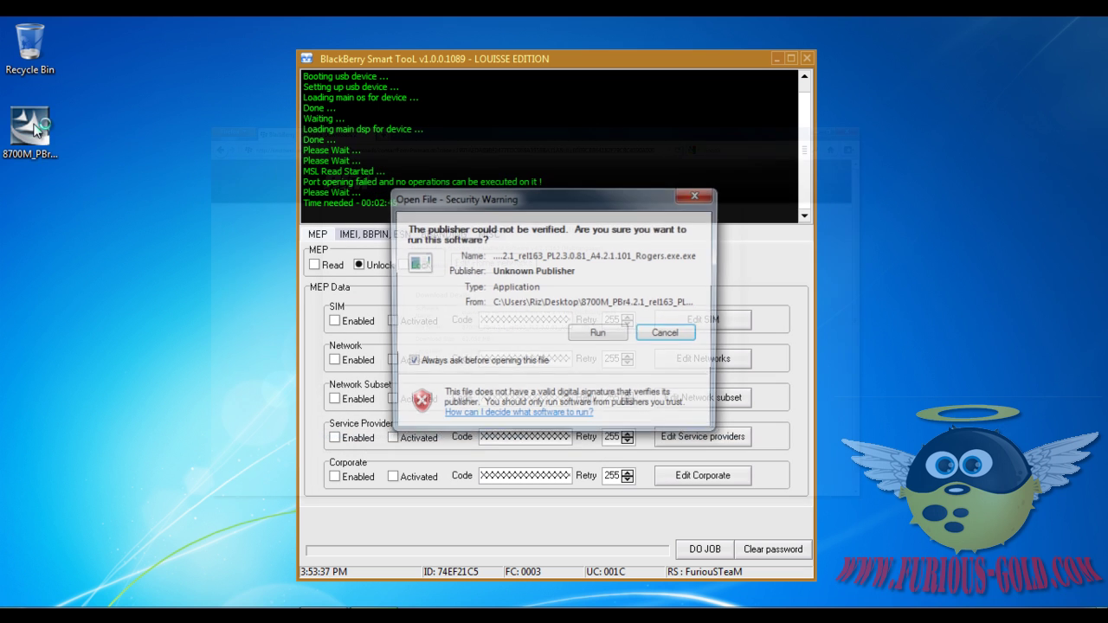
left_click(598, 334)
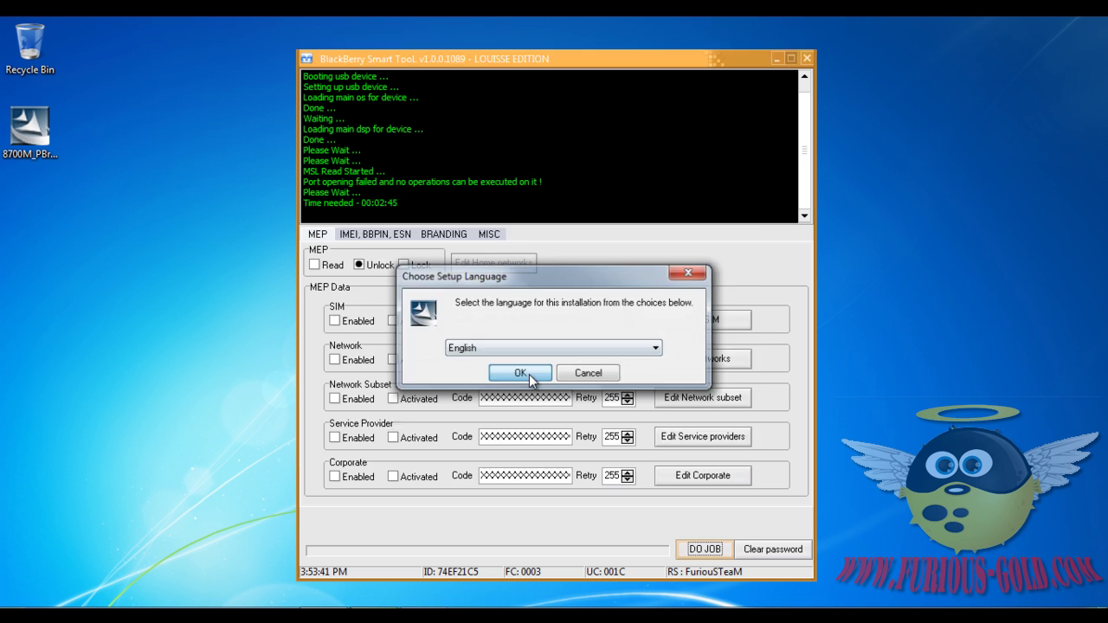
left_click(520, 373)
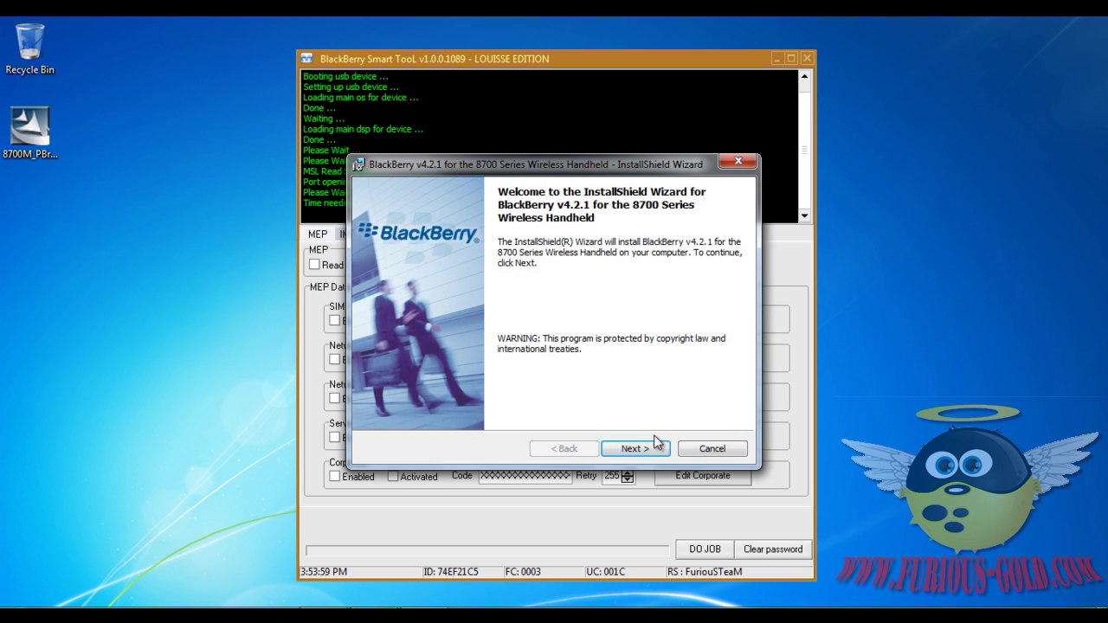
- Advance the v4.2.1 wizard past Welcome and Country, accept the license, and close Smart Tool
left_click(651, 448)
left_click(647, 450)
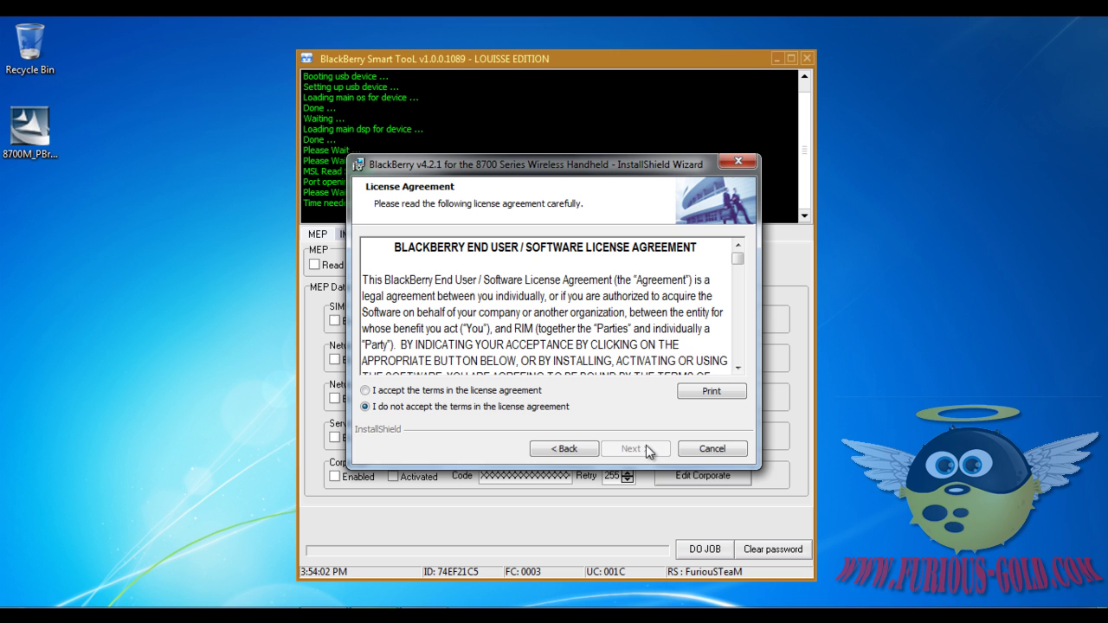
left_click(495, 390)
left_click(631, 448)
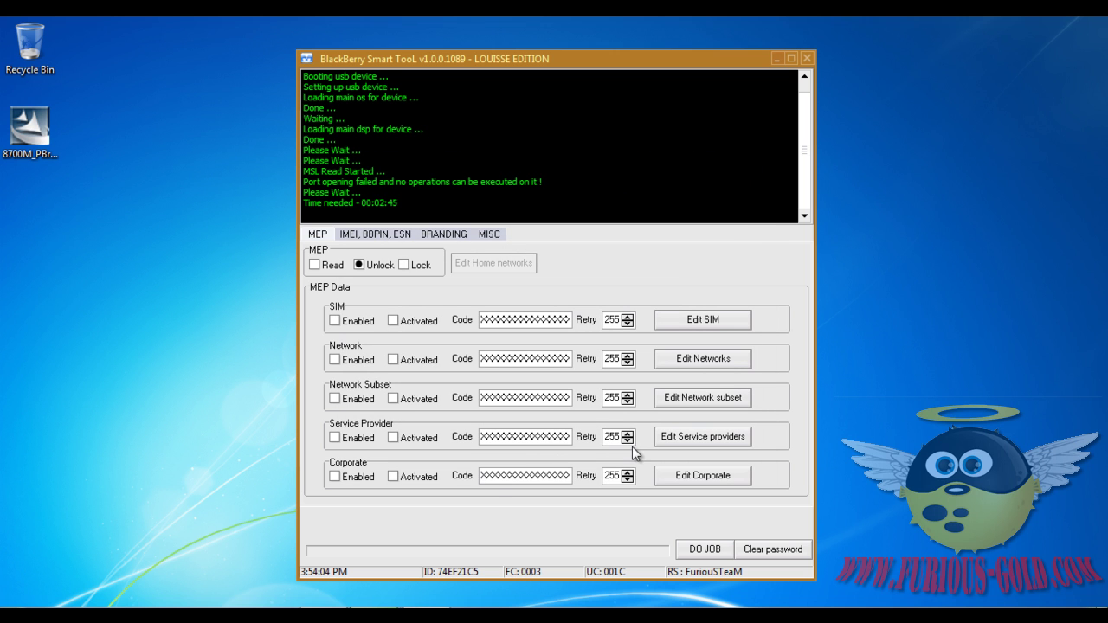
left_click(704, 549)
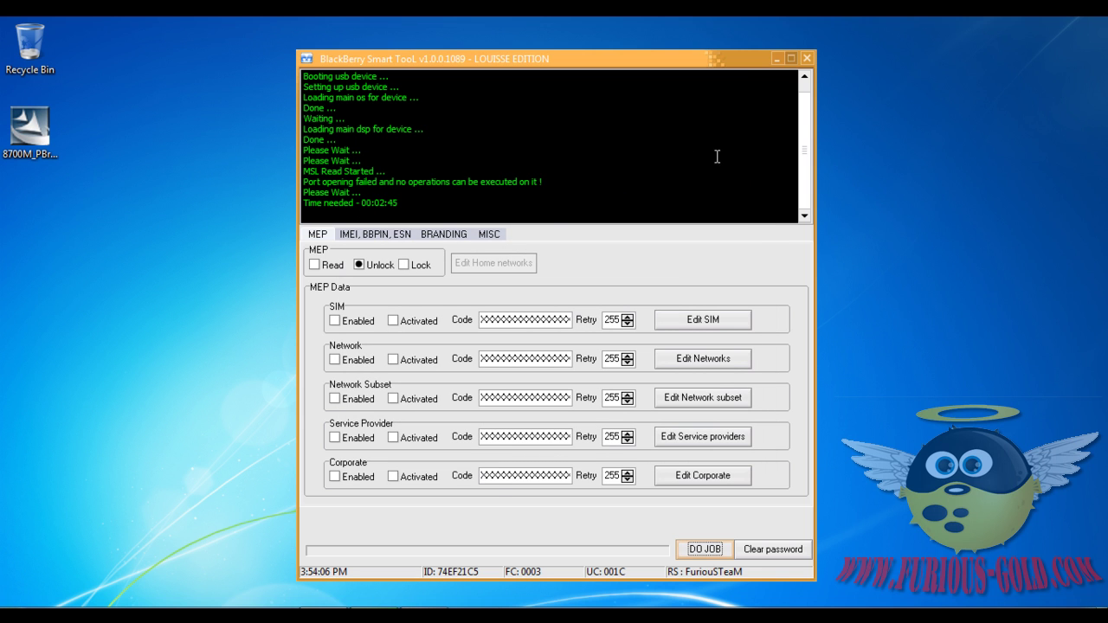
left_click(776, 58)
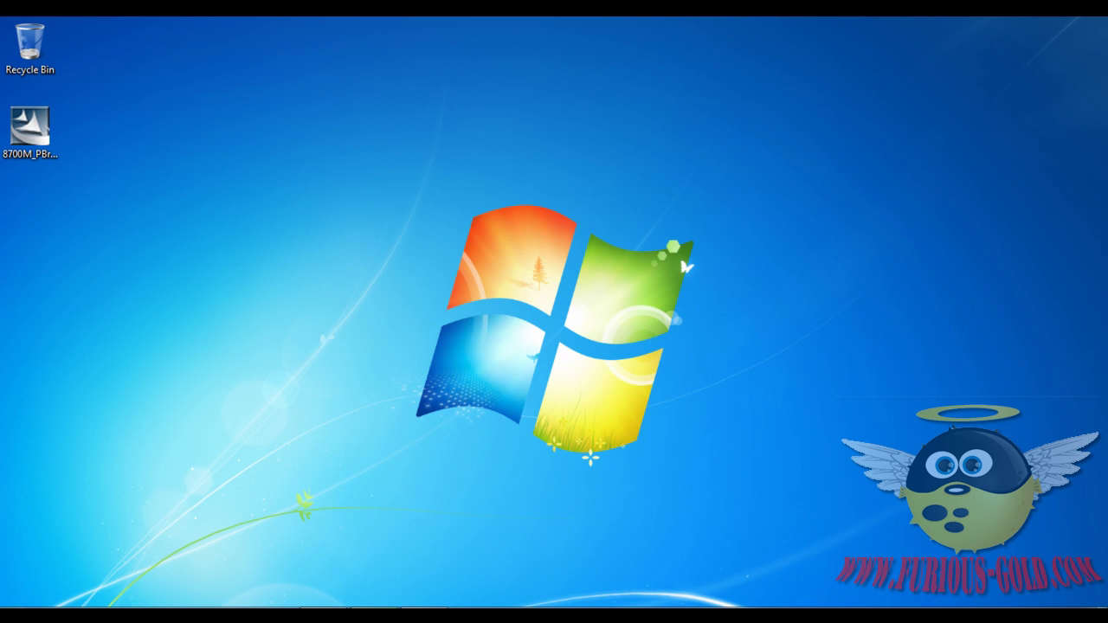
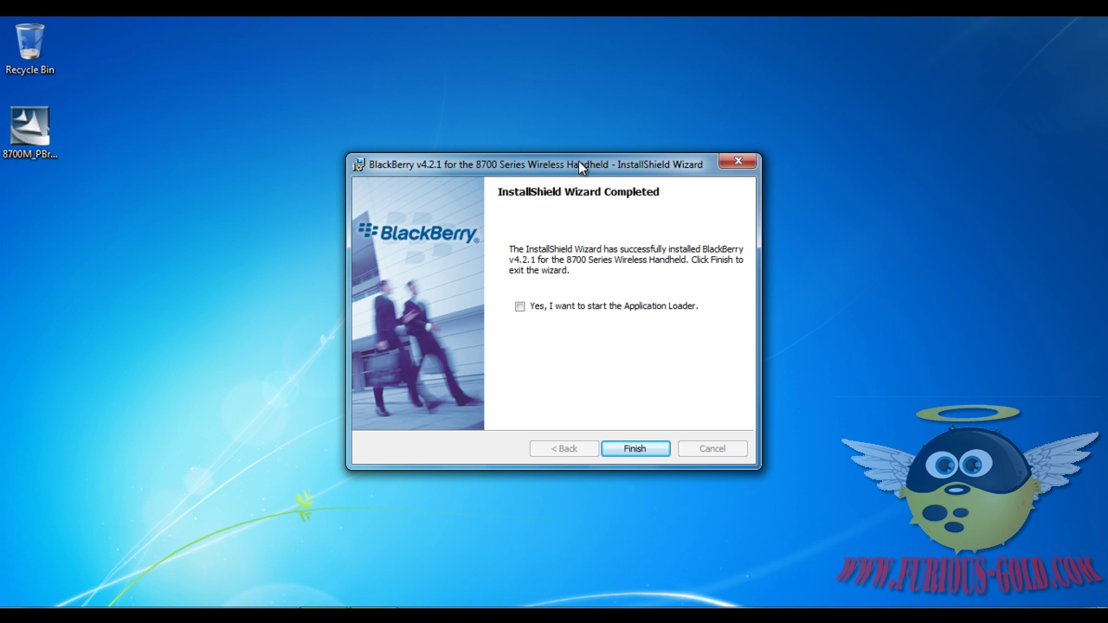
- Finish the BlackBerry v4.2.1 installation for the 8700 Series and close the installer
left_click(649, 450)
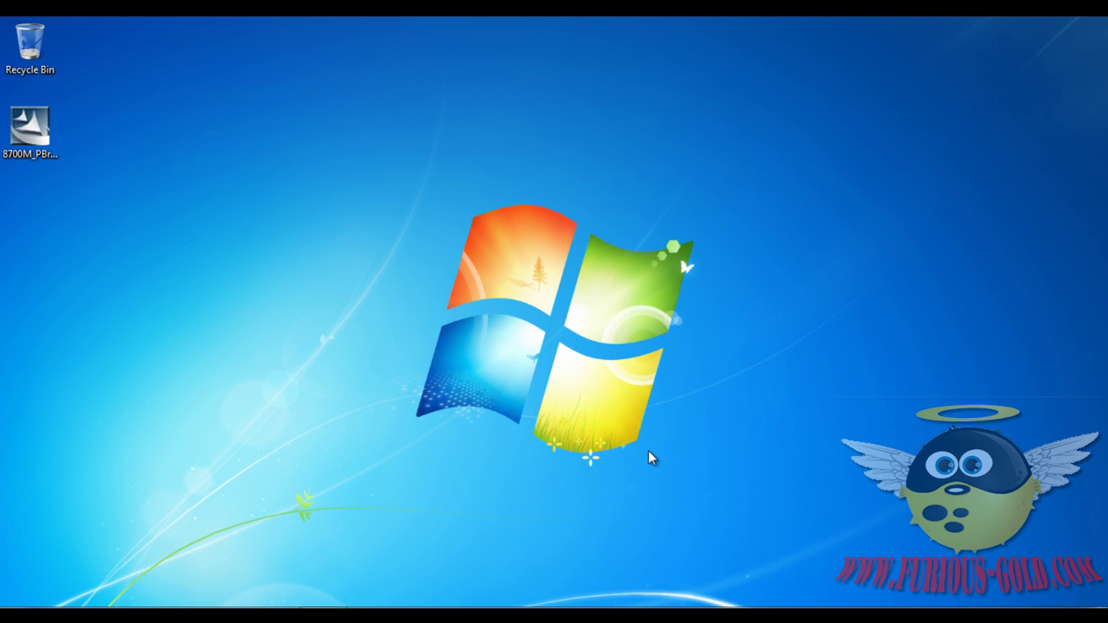
- Keep the USB-PIN connection and connect to the device to reach Device Application Selection
left_click(442, 488)
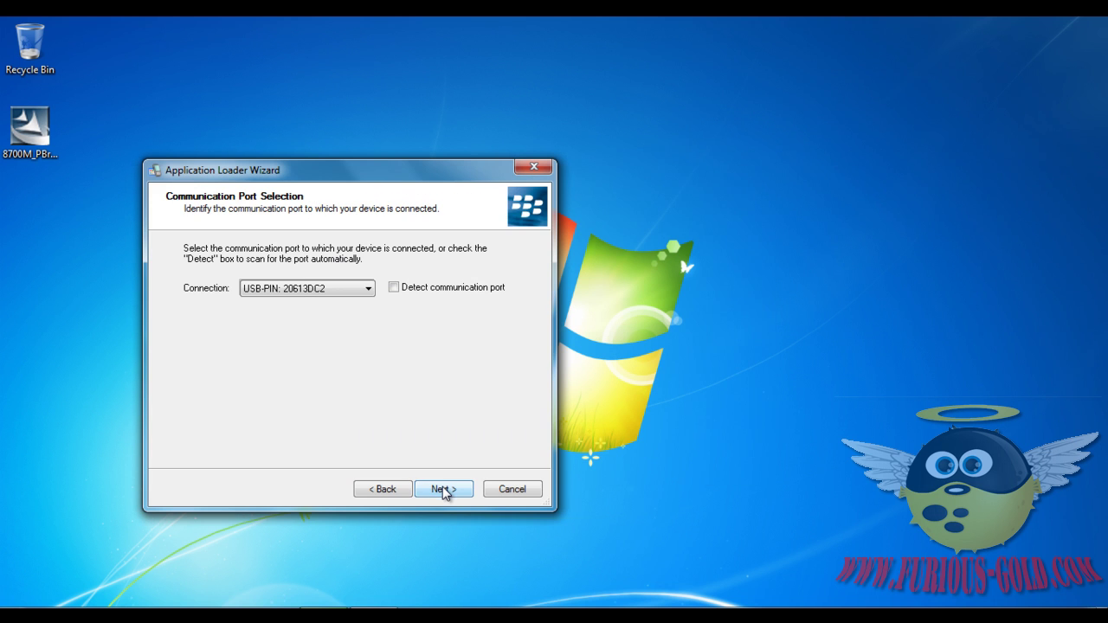
left_click(279, 288)
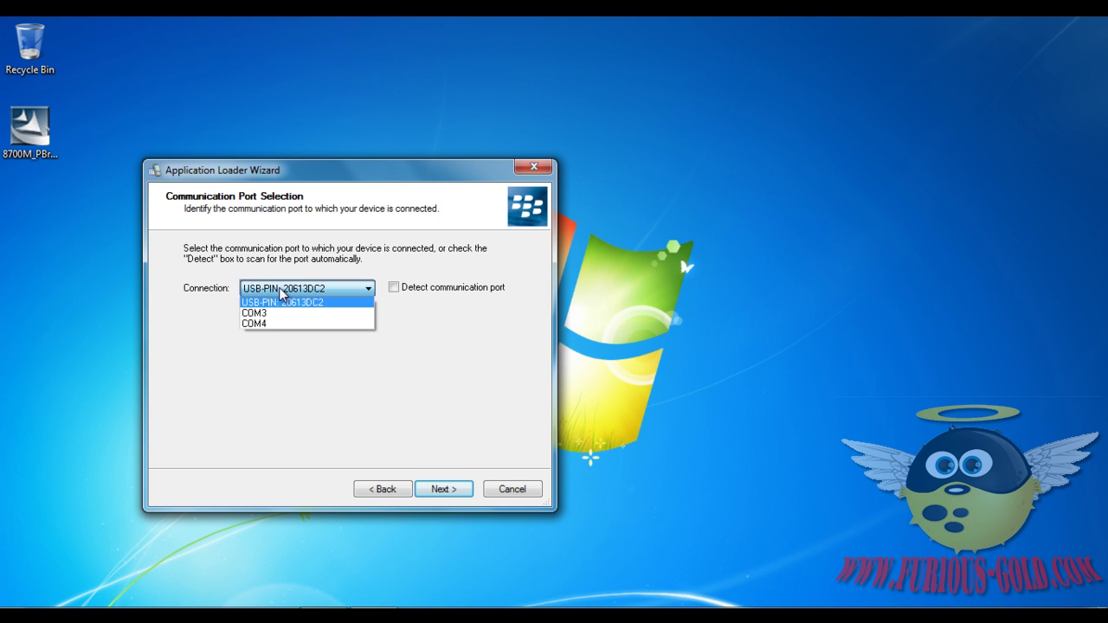
left_click(279, 299)
left_click(451, 487)
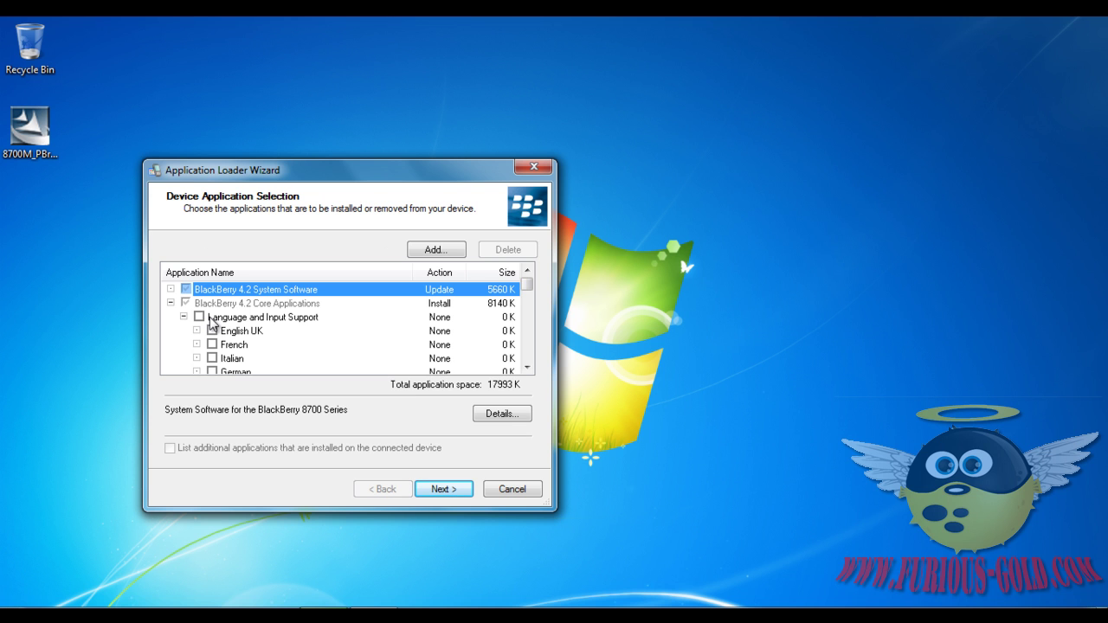
- Add English UK language support, BlackBerry Maps, BlackBerry Messenger and BrickBreaker to the install
scroll(232, 350, "down", 1)
scroll(230, 346, "up", 1)
left_click(212, 331)
scroll(216, 348, "down", 1)
scroll(217, 348, "down", 5)
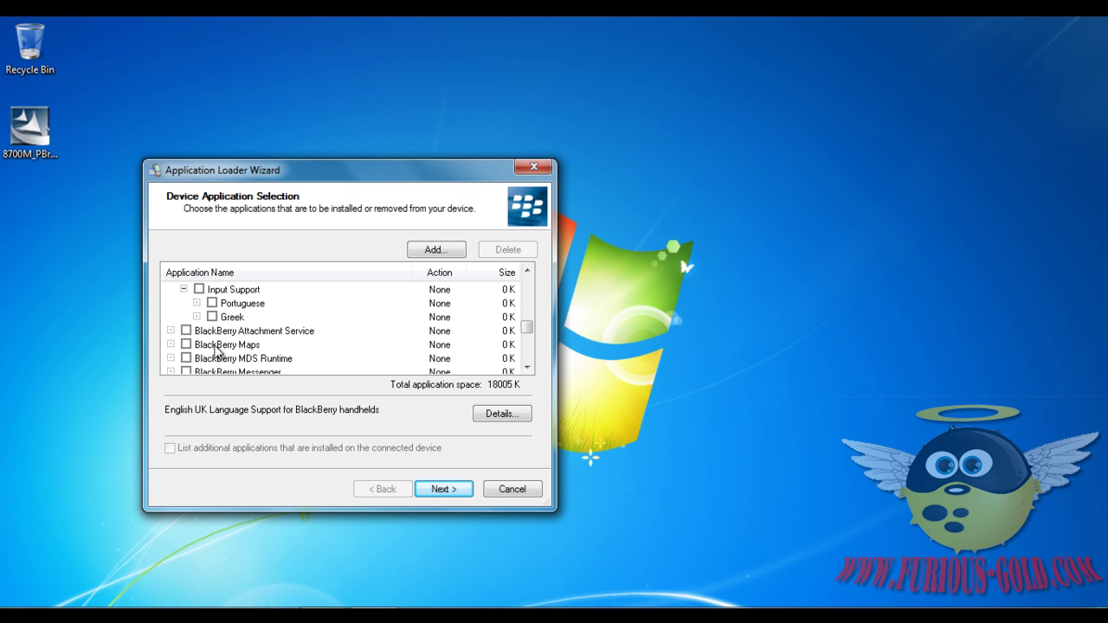
left_click(186, 345)
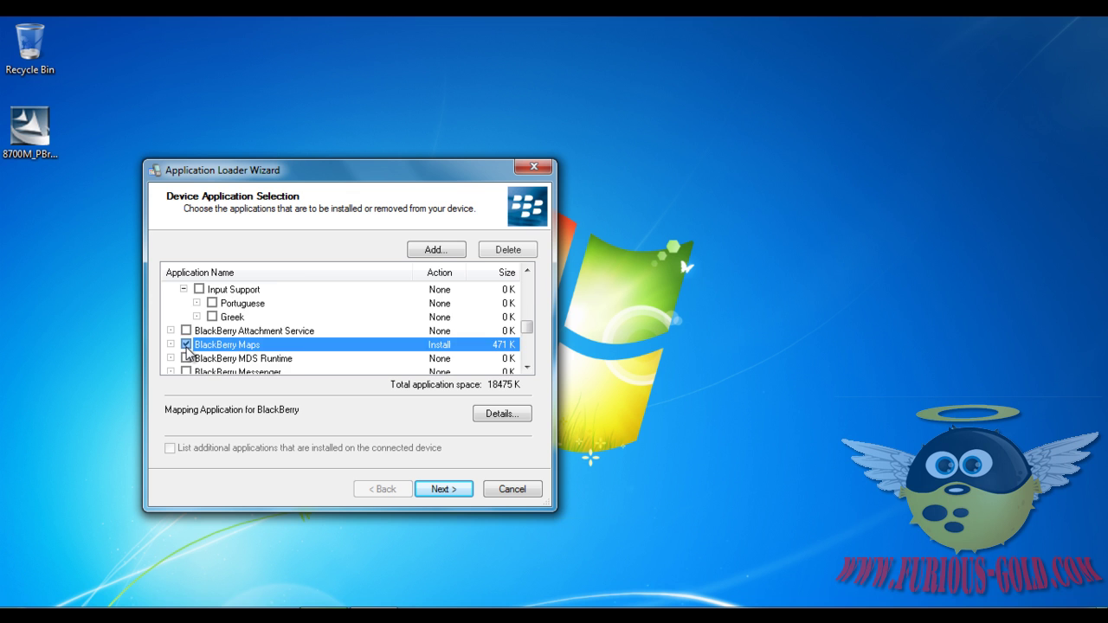
scroll(188, 338, "down", 1)
left_click(186, 332)
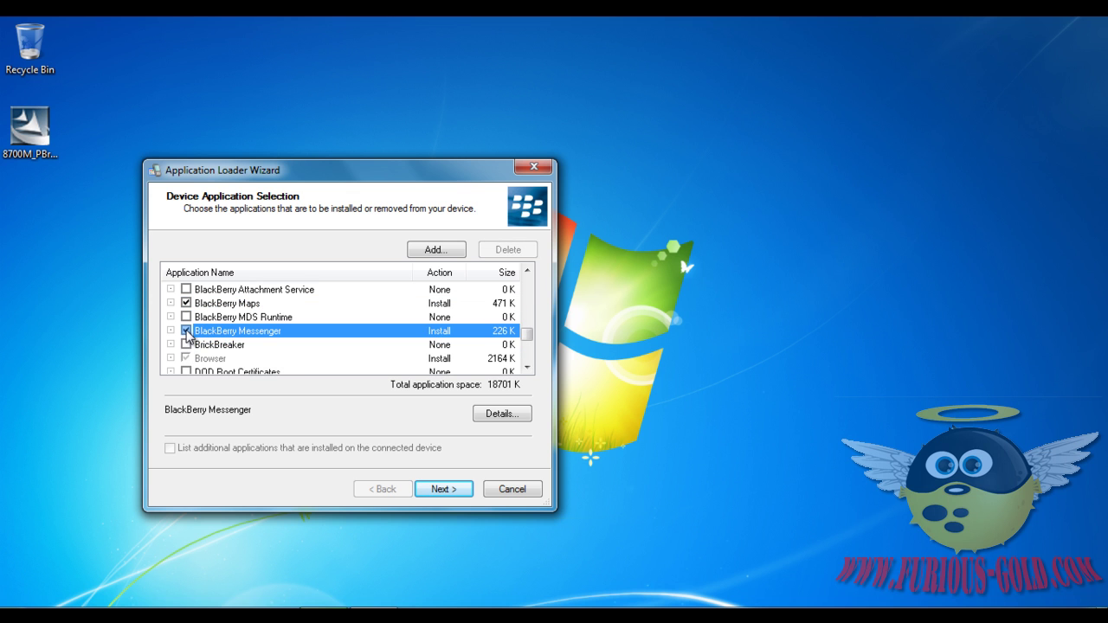
left_click(186, 345)
- Add Password Keeper, MemoPad, Help and Tasks to the install
scroll(186, 346, "down", 1)
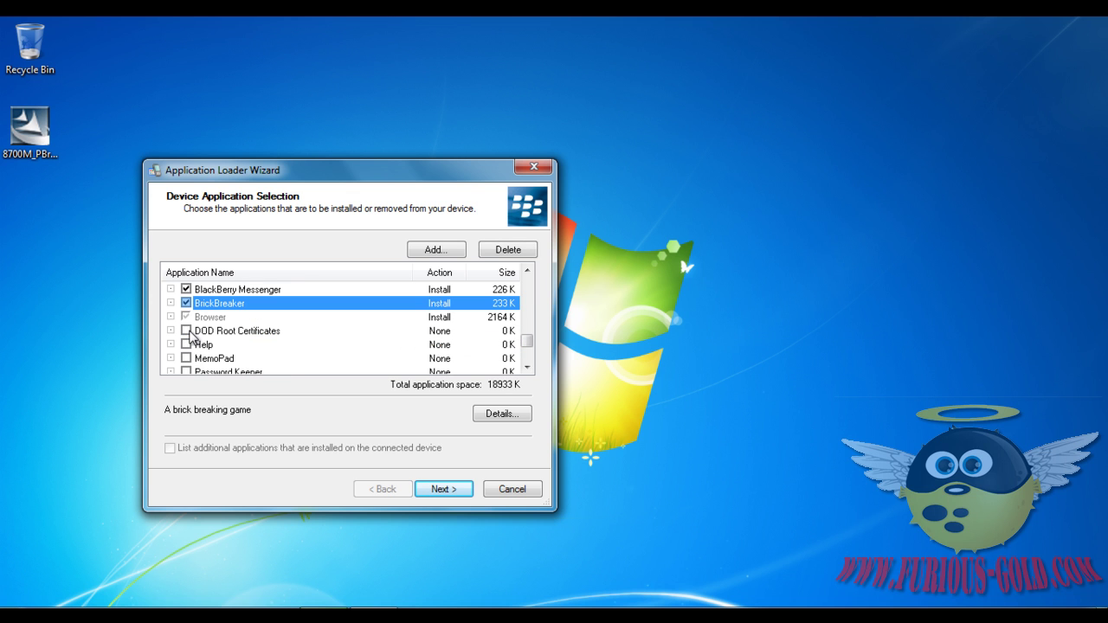
scroll(191, 342, "down", 1)
scroll(191, 324, "up", 1)
scroll(194, 329, "down", 1)
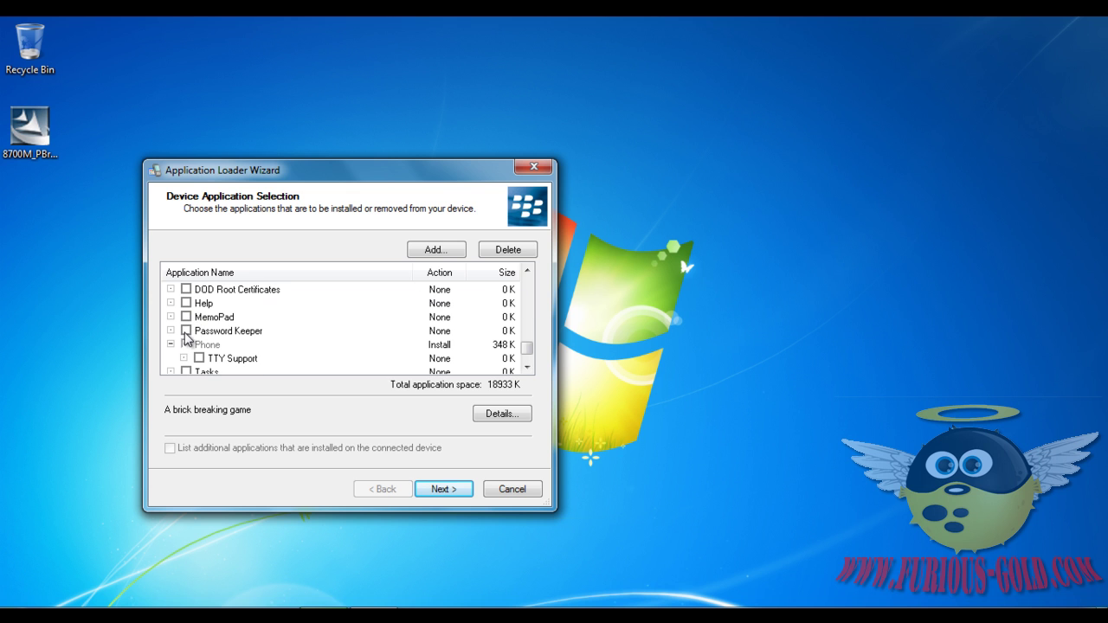
left_click(186, 331)
left_click(186, 317)
left_click(188, 303)
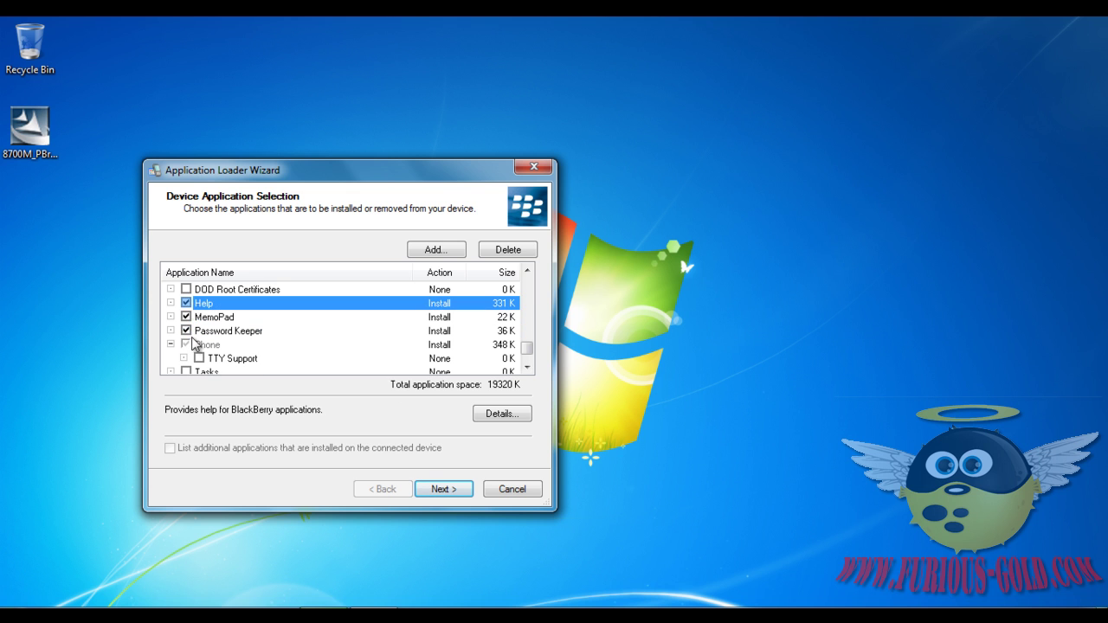
left_click(187, 289)
scroll(185, 359, "down", 1)
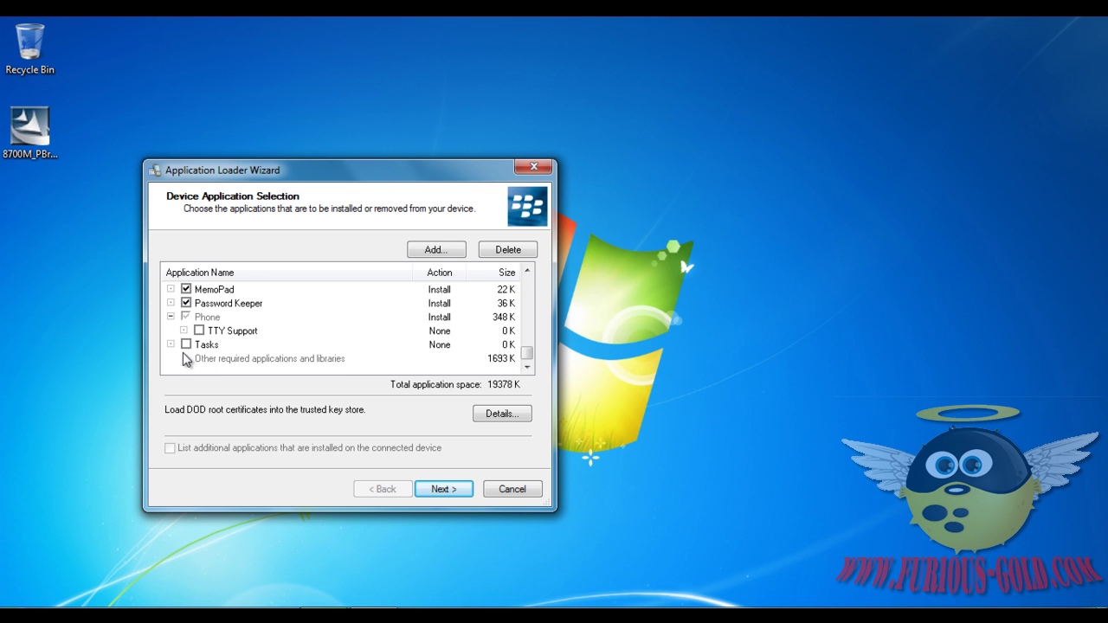
left_click(186, 345)
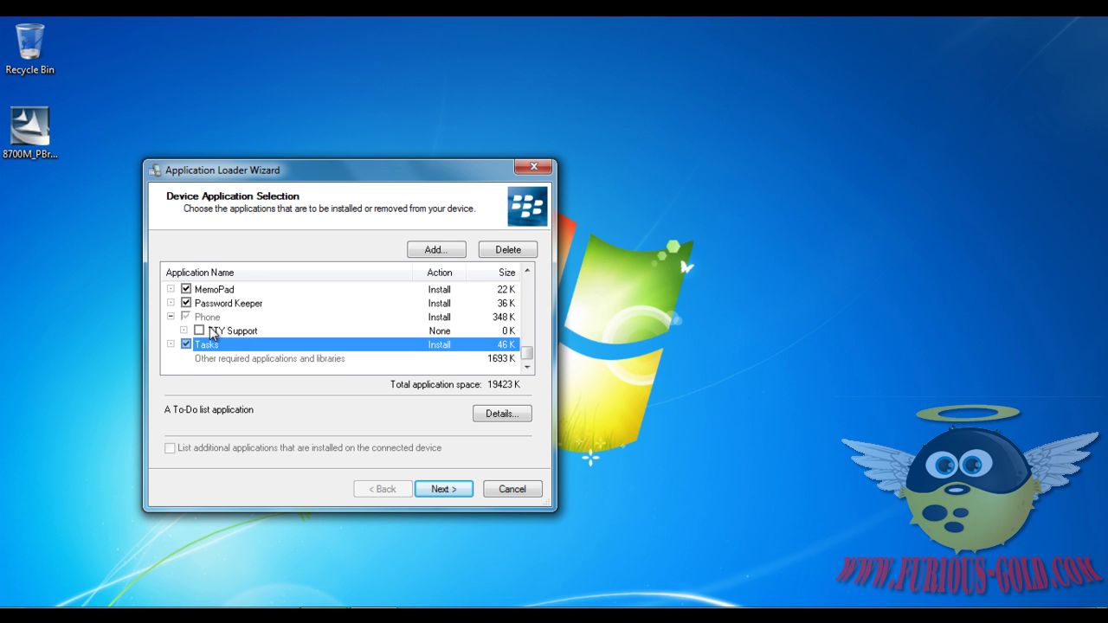
- Review the selection and start loading the software onto the device
scroll(407, 381, "up", 8)
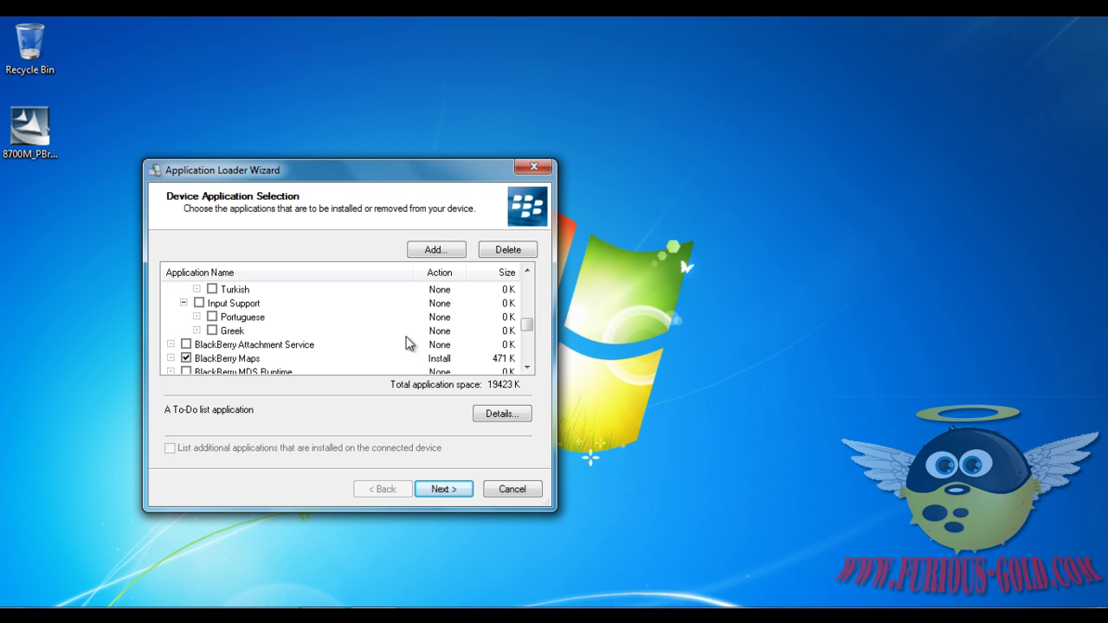
scroll(400, 339, "up", 1)
scroll(401, 339, "down", 1)
left_click(427, 489)
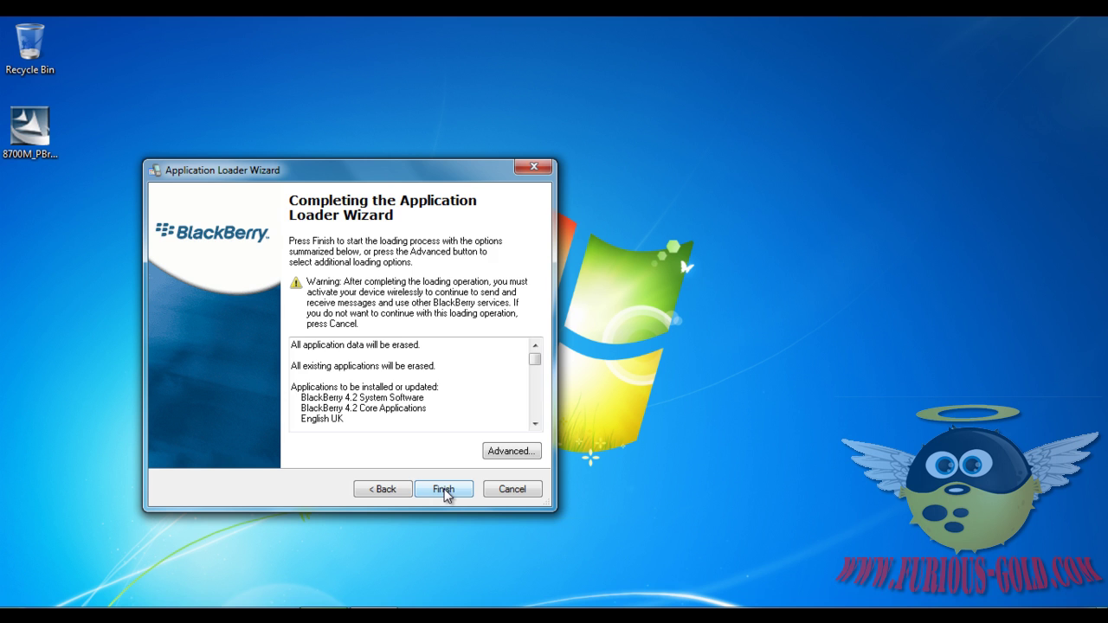
left_click(444, 489)
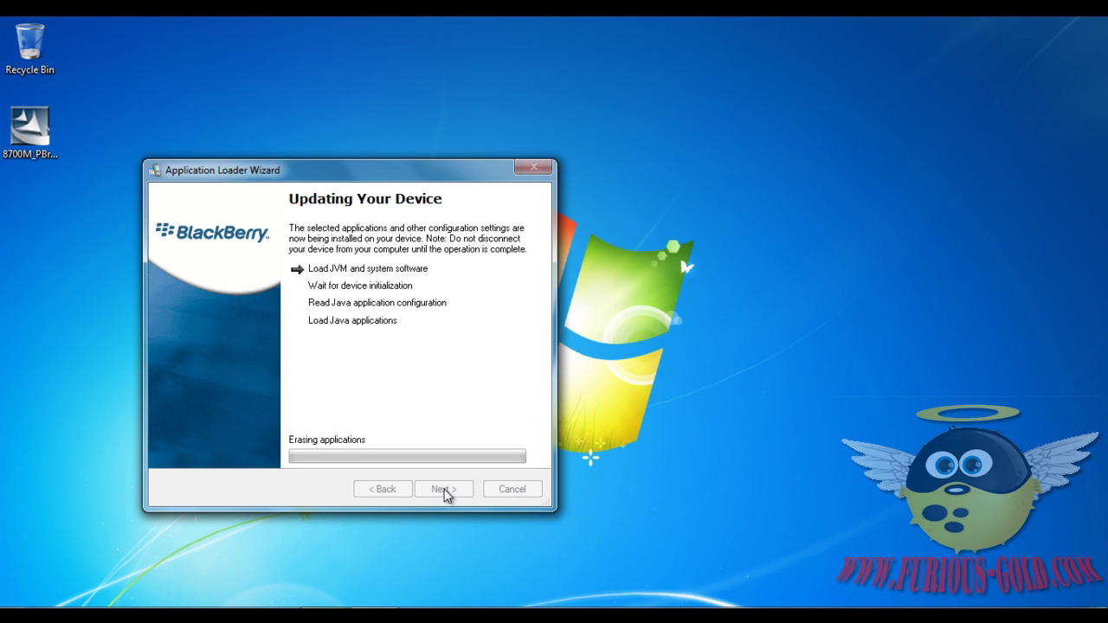